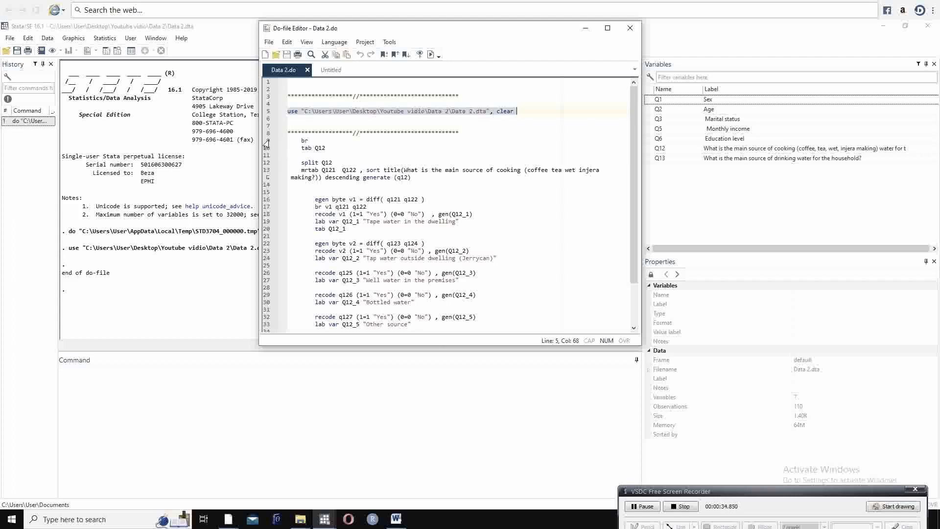
Step: View the Data 2 dataset in the Data Editor's browse mode to examine the Q12 and Q13 responses
{"action": "left_click", "coordinate": [268, 142]}
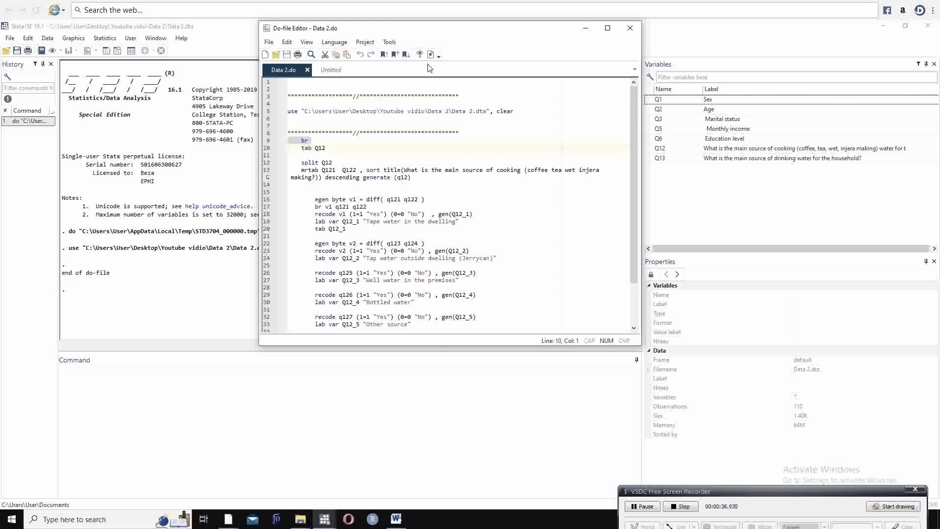
{"action": "left_click", "coordinate": [118, 50]}
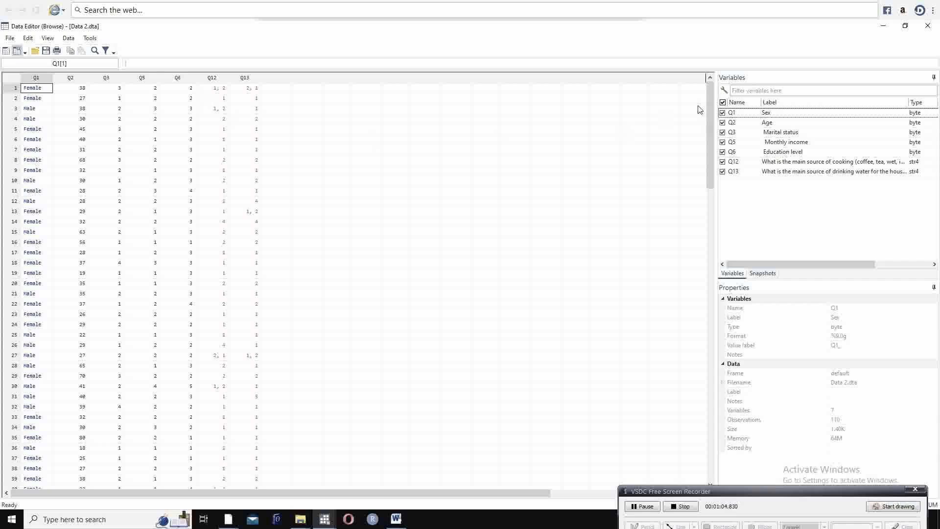
{"action": "left_click", "coordinate": [884, 26]}
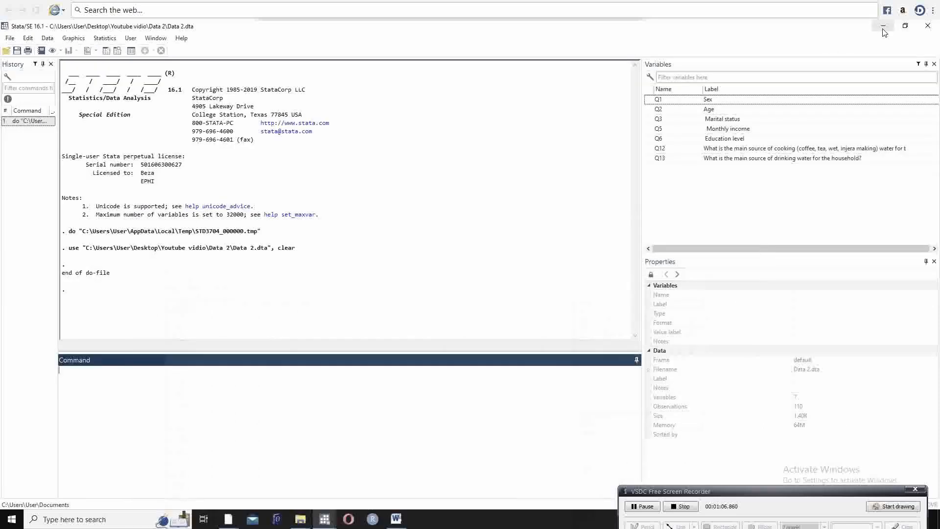
Step: Run the tab Q12 line from the do-file and view the frequency table unobstructed in the main Stata window
{"action": "left_click", "coordinate": [324, 519]}
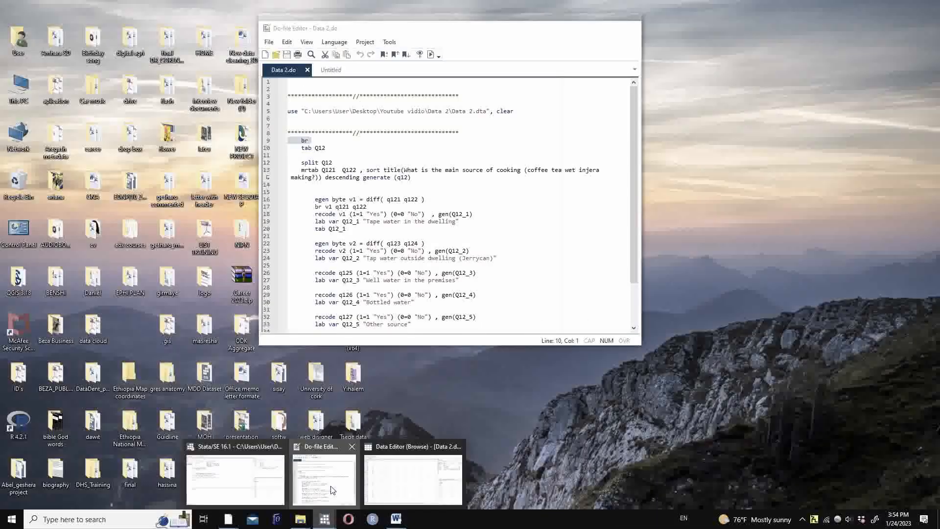
{"action": "left_click", "coordinate": [331, 490]}
{"action": "left_click", "coordinate": [267, 148]}
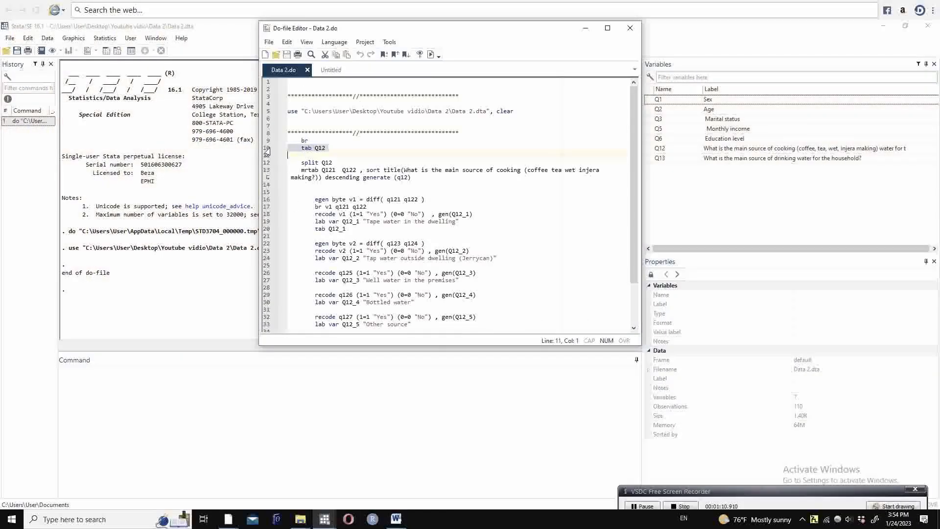
{"action": "left_click", "coordinate": [429, 55]}
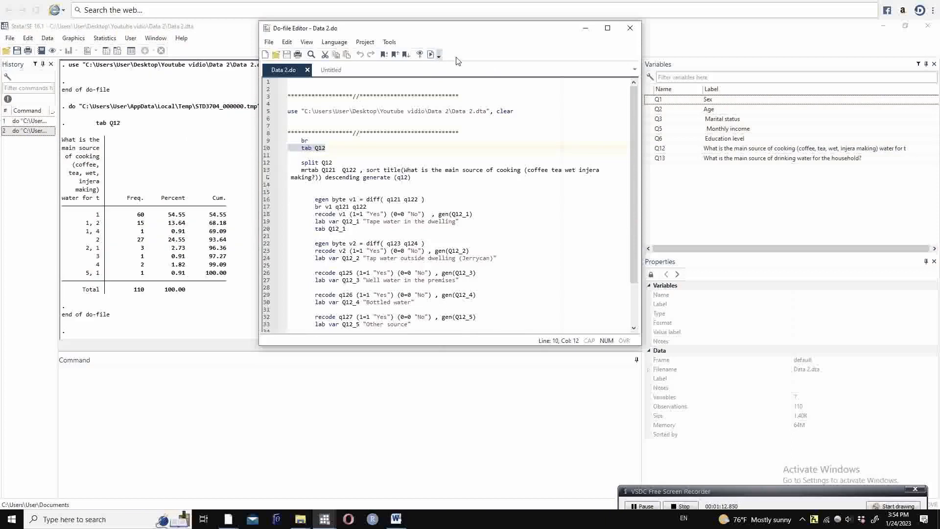
{"action": "left_click", "coordinate": [585, 27]}
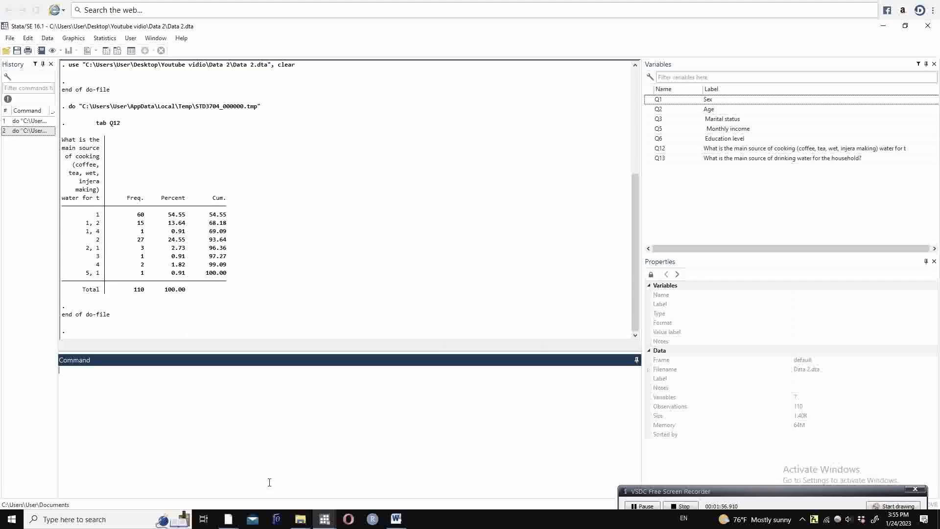
Step: Return to the do-file and run the split Q12 line to separate the multiple responses into string variables
{"action": "mouse_move", "coordinate": [324, 519]}
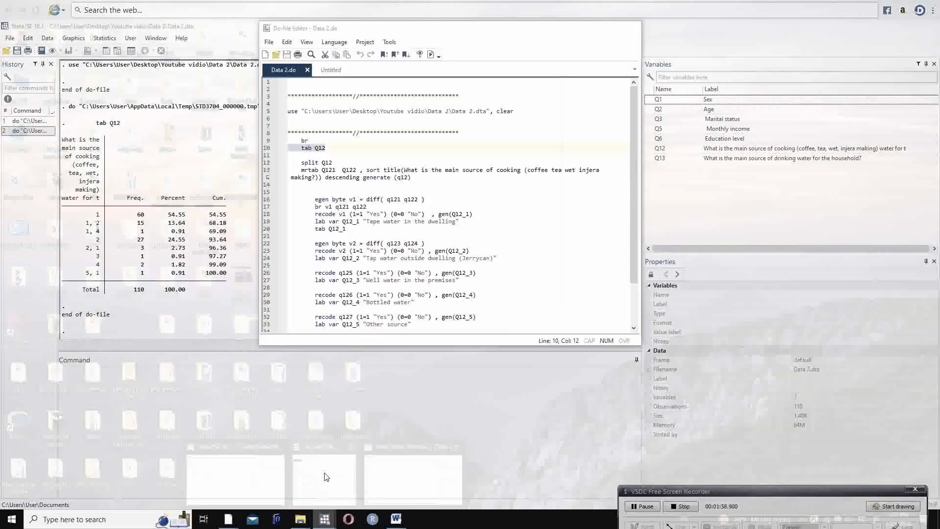
{"action": "left_click", "coordinate": [325, 476]}
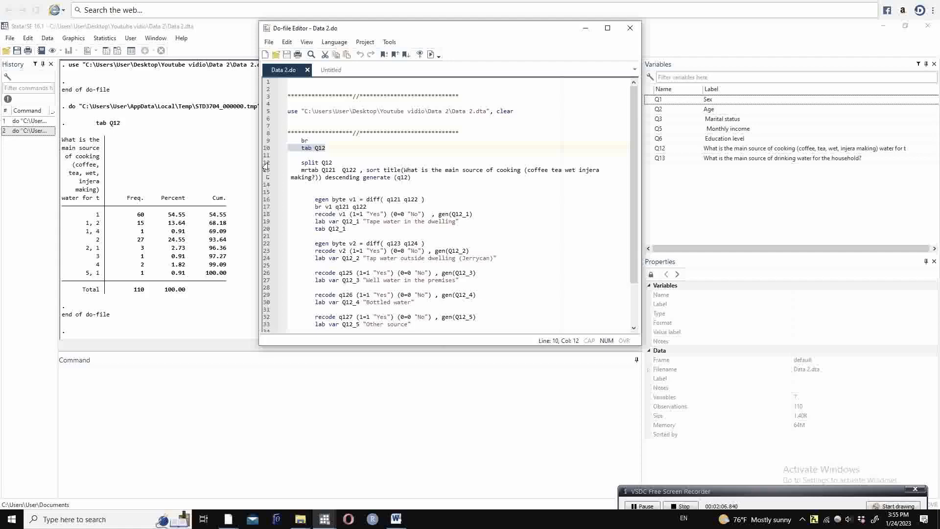
{"action": "left_click", "coordinate": [265, 163]}
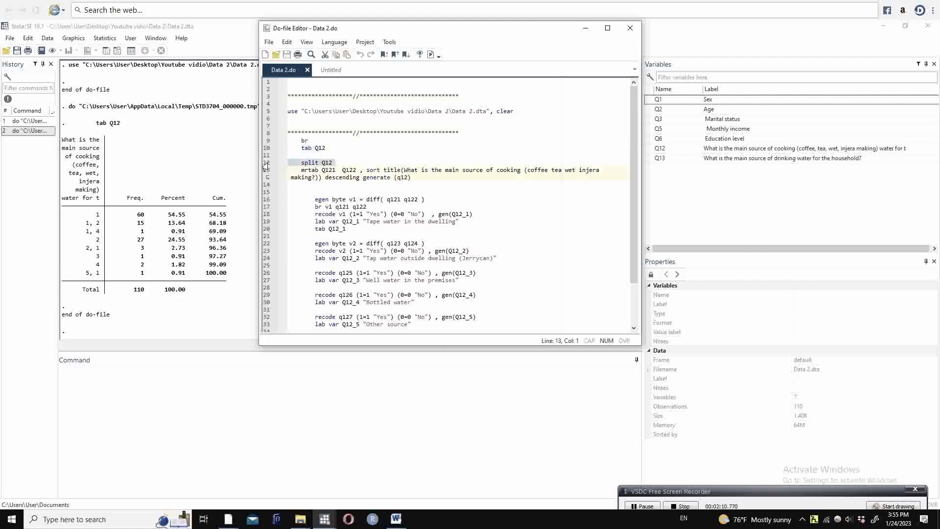
{"action": "left_click", "coordinate": [431, 55]}
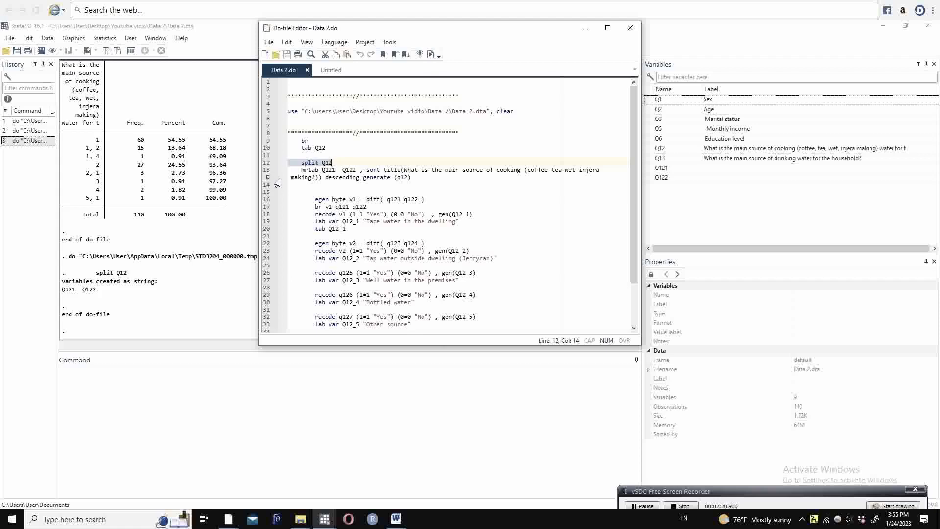
Step: Run the mrtab line for Q121 and Q122 with generate (q12), and review the response table and the new variables
{"action": "left_click", "coordinate": [312, 178]}
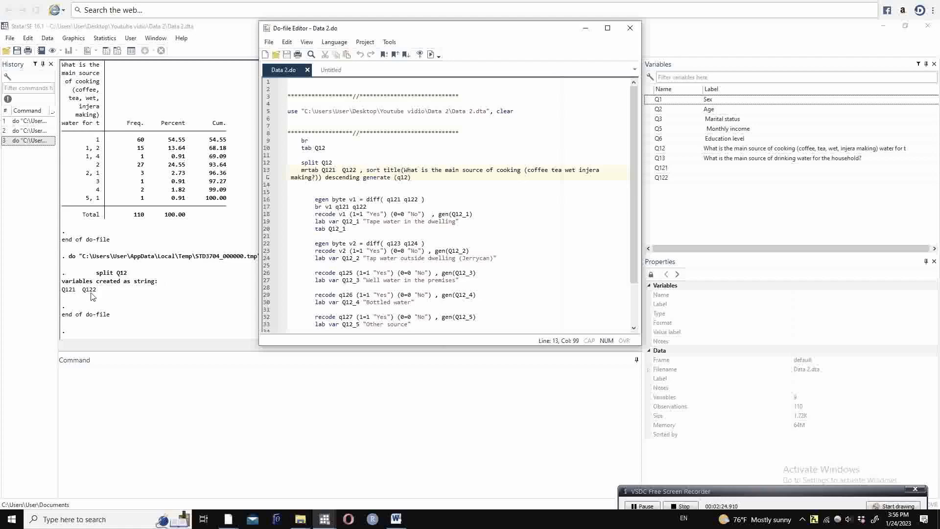
{"action": "left_click", "coordinate": [267, 175]}
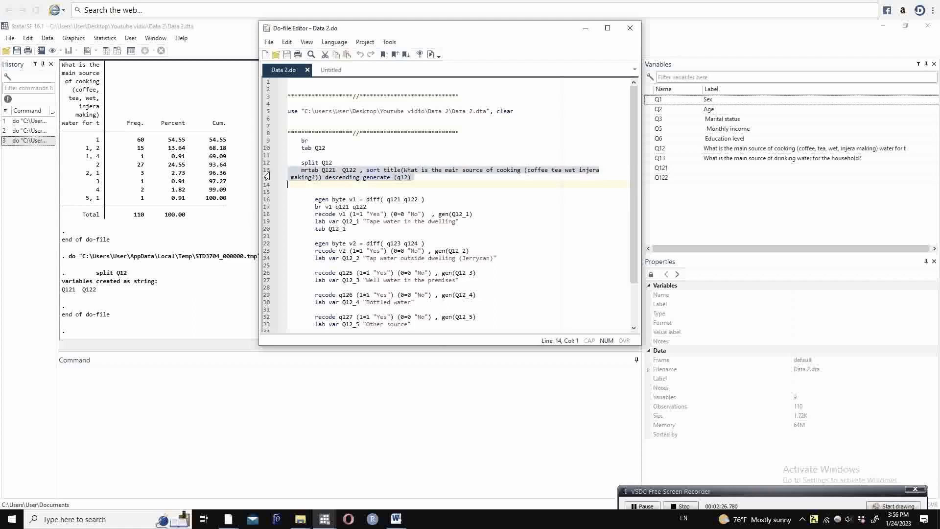
{"action": "left_click", "coordinate": [431, 54]}
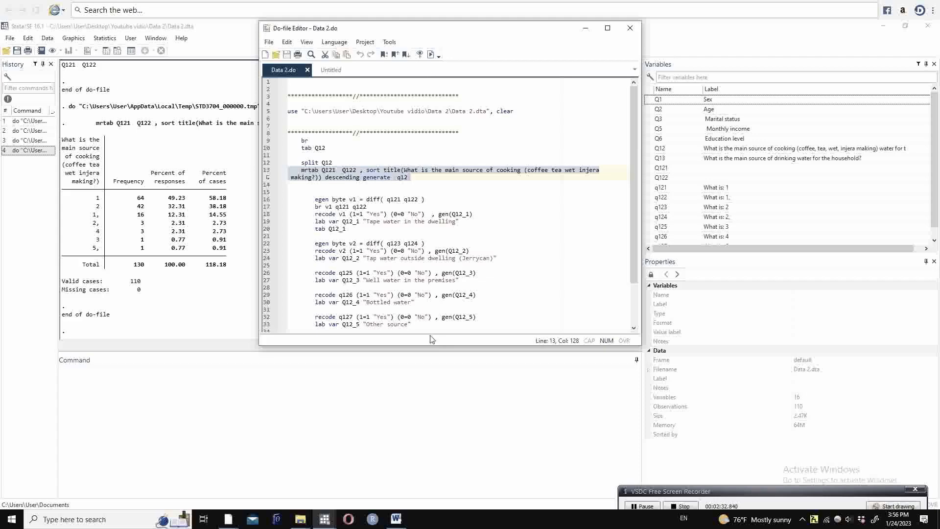
{"action": "left_click", "coordinate": [585, 28]}
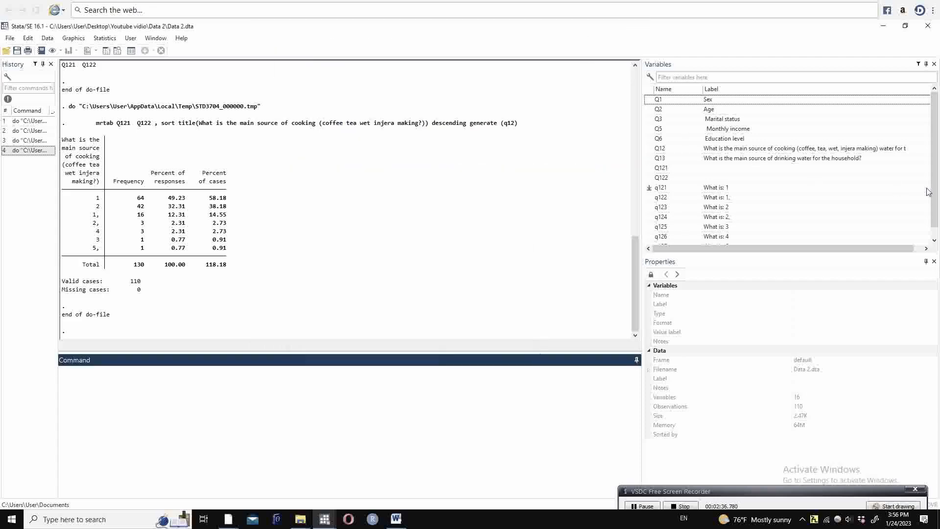
{"action": "scroll", "coordinate": [935, 199], "scroll_direction": "down", "scroll_amount": 1}
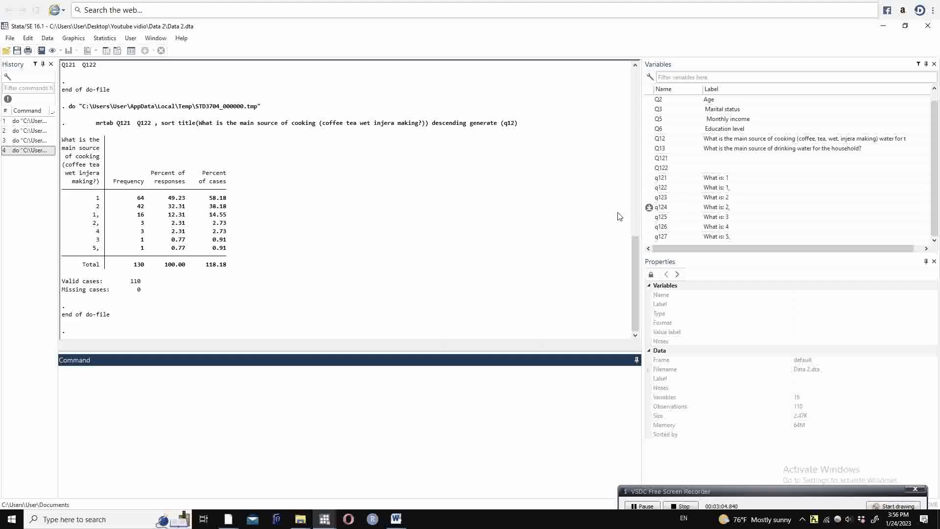
Step: Run the do-file line egen byte v1 = diff( q121 q122 ) and check for v1 in the variable list
{"action": "left_click", "coordinate": [325, 519]}
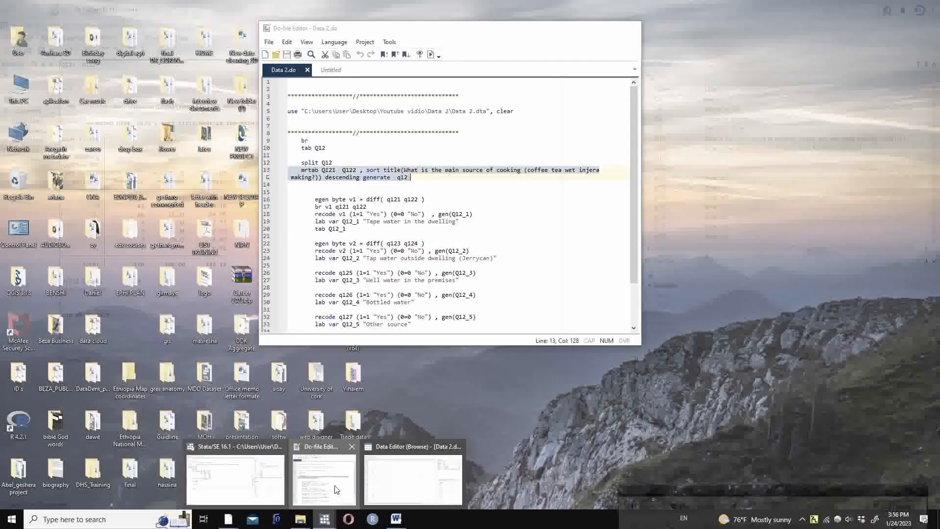
{"action": "left_click", "coordinate": [317, 477]}
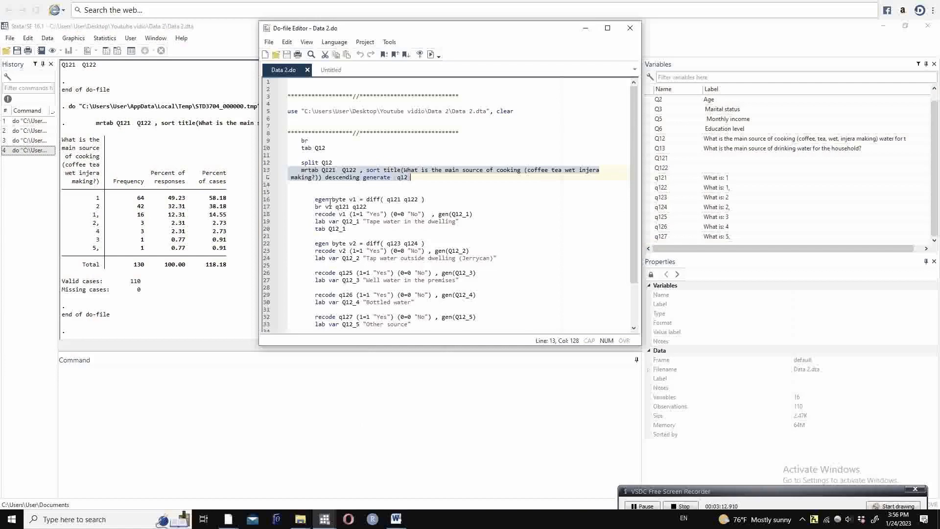
{"action": "left_click", "coordinate": [262, 201]}
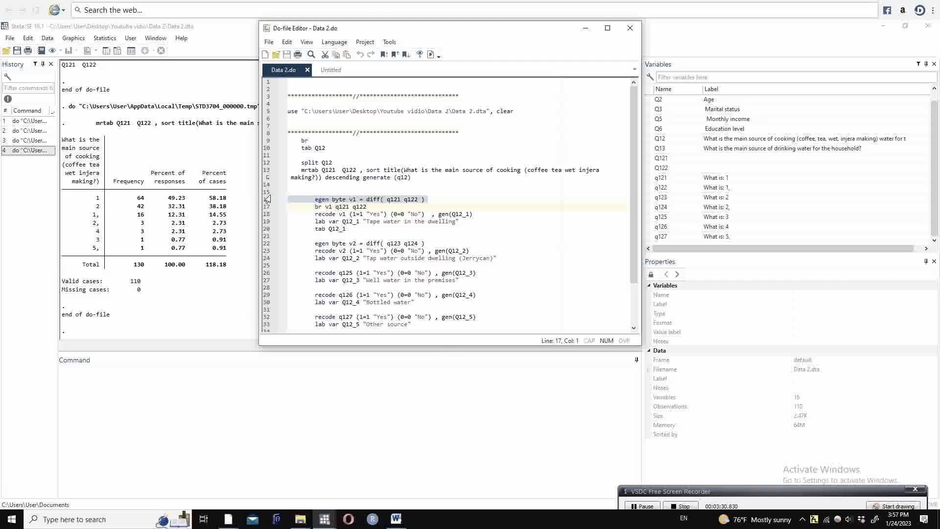
{"action": "left_click", "coordinate": [431, 54]}
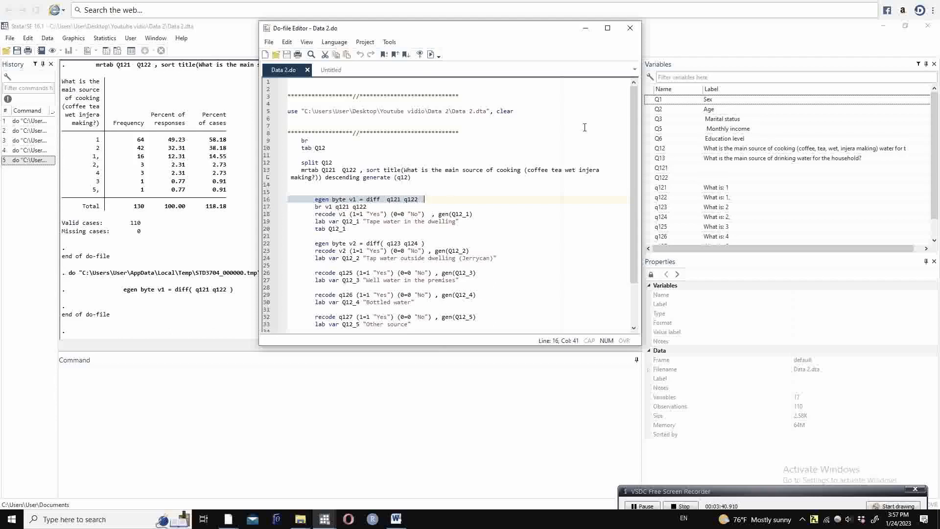
{"action": "left_click", "coordinate": [586, 30]}
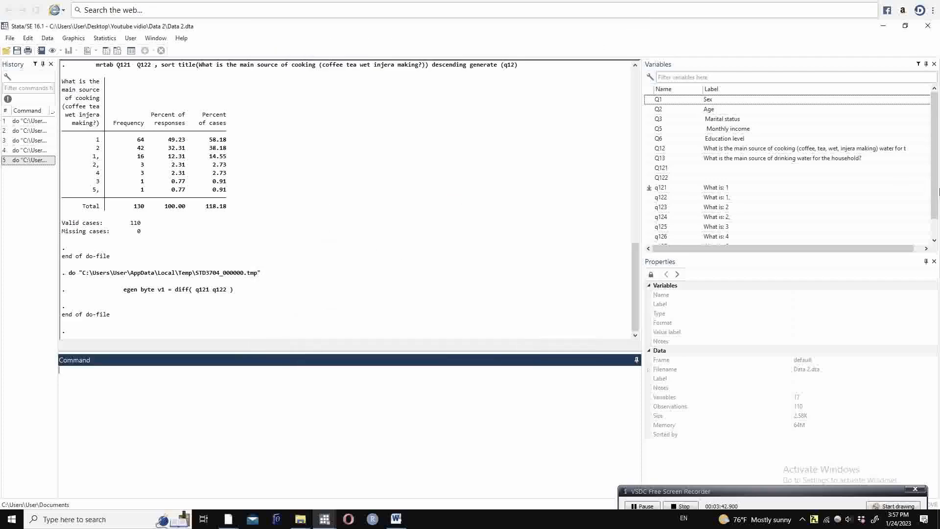
{"action": "scroll", "coordinate": [935, 215], "scroll_direction": "down", "scroll_amount": 1}
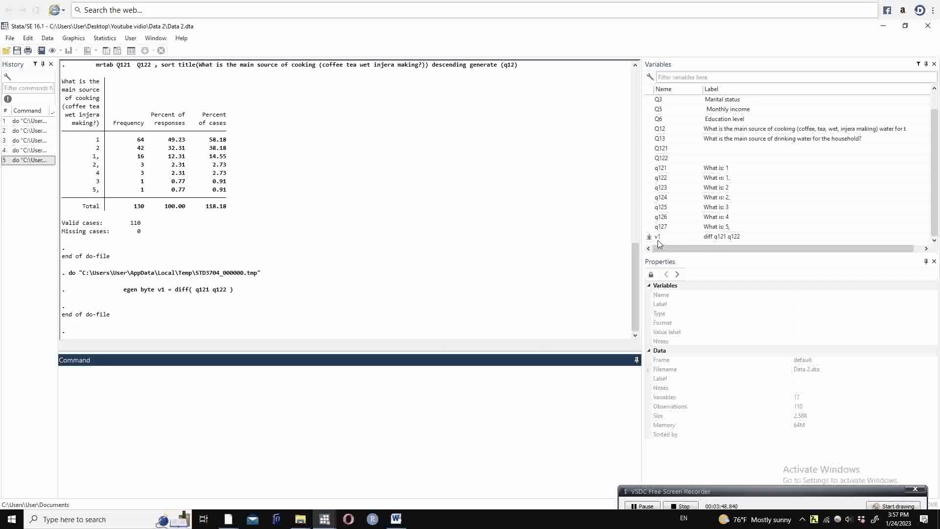
Step: Run br v1 q121 q122 from the do-file to compare the three variables in the data browser
{"action": "left_click", "coordinate": [325, 519]}
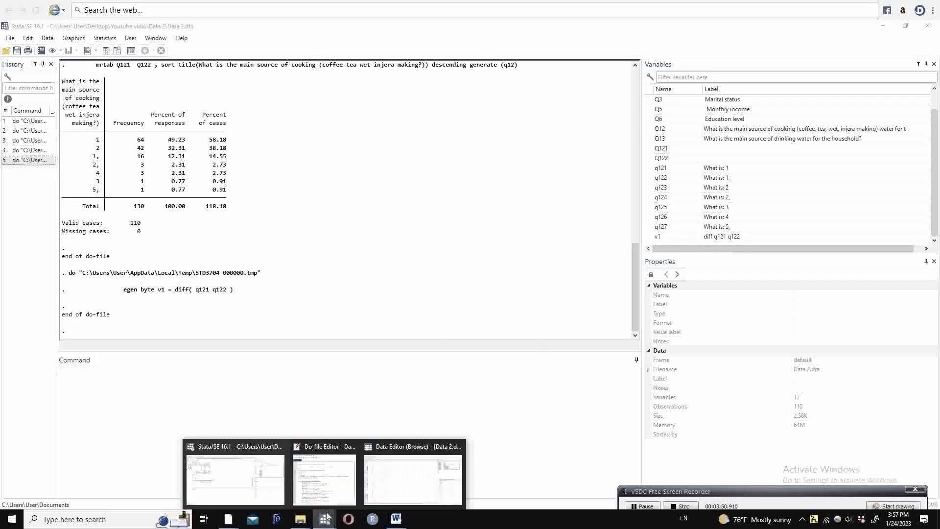
{"action": "left_click", "coordinate": [327, 489]}
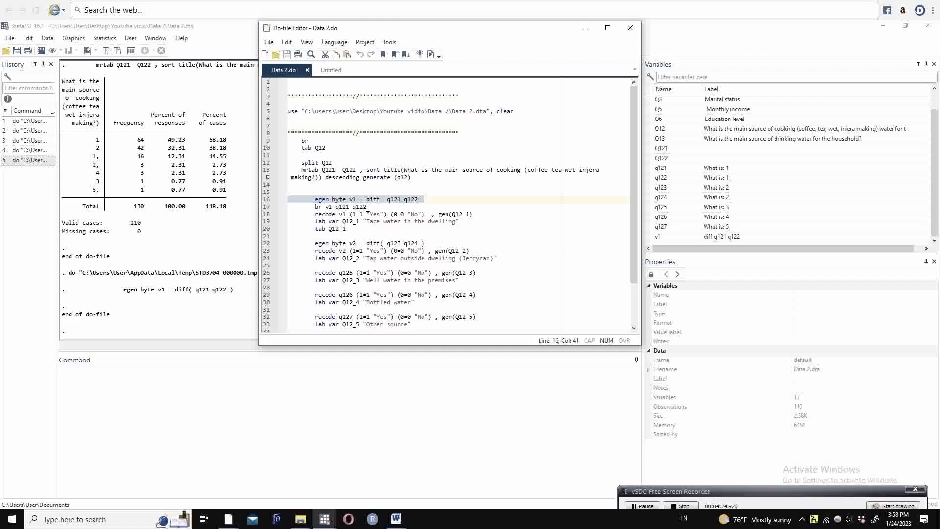
{"action": "left_click", "coordinate": [268, 208]}
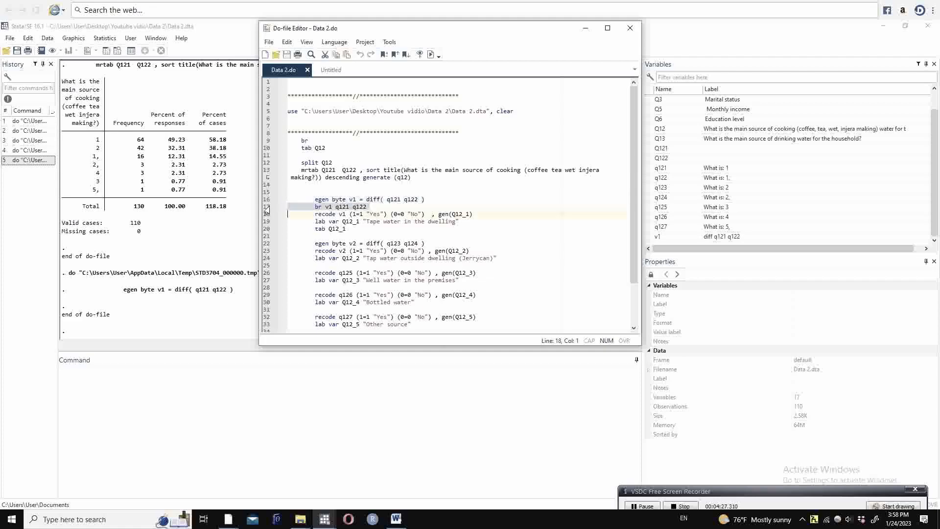
{"action": "left_click", "coordinate": [432, 57]}
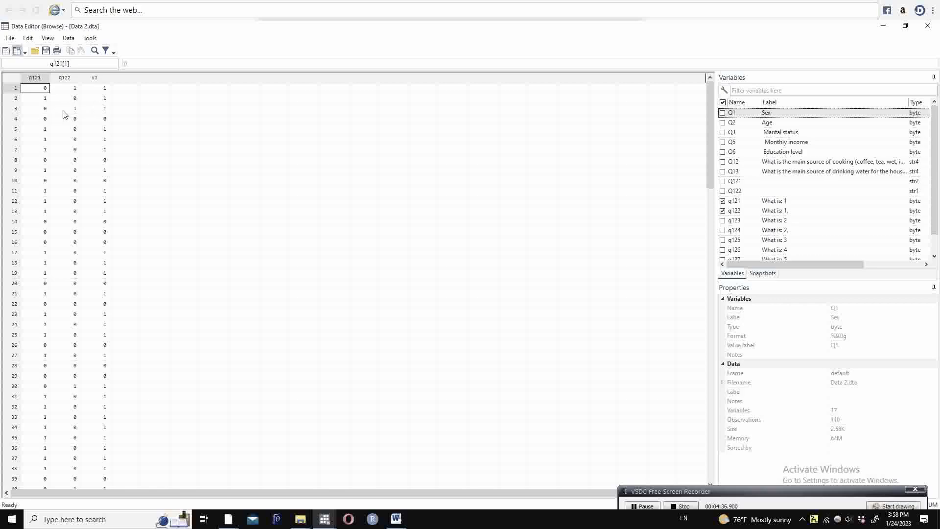
{"action": "left_click", "coordinate": [884, 26]}
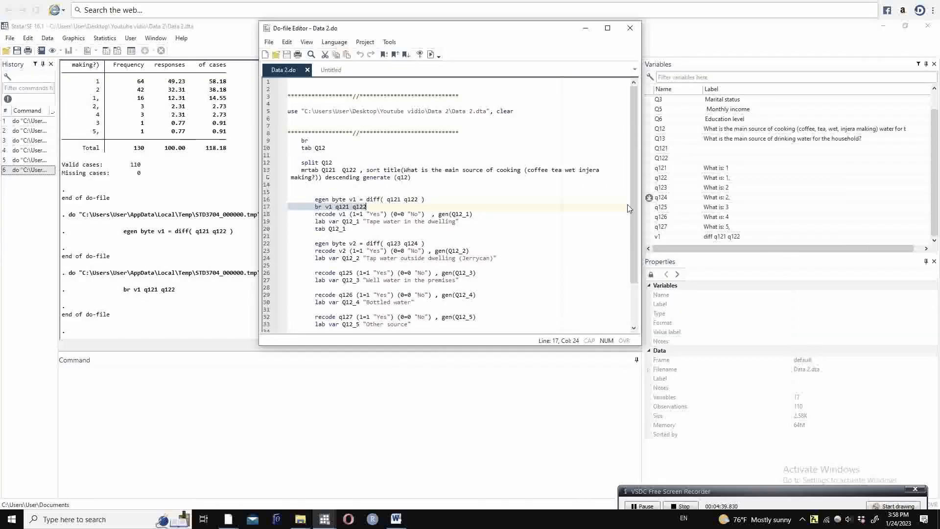
Step: Run the lines recoding v1 into Q12_1 (1 "Yes", 0 "No") and labelling it "Tape water in the dwelling"
{"action": "left_click", "coordinate": [267, 214]}
{"action": "left_click", "coordinate": [356, 221]}
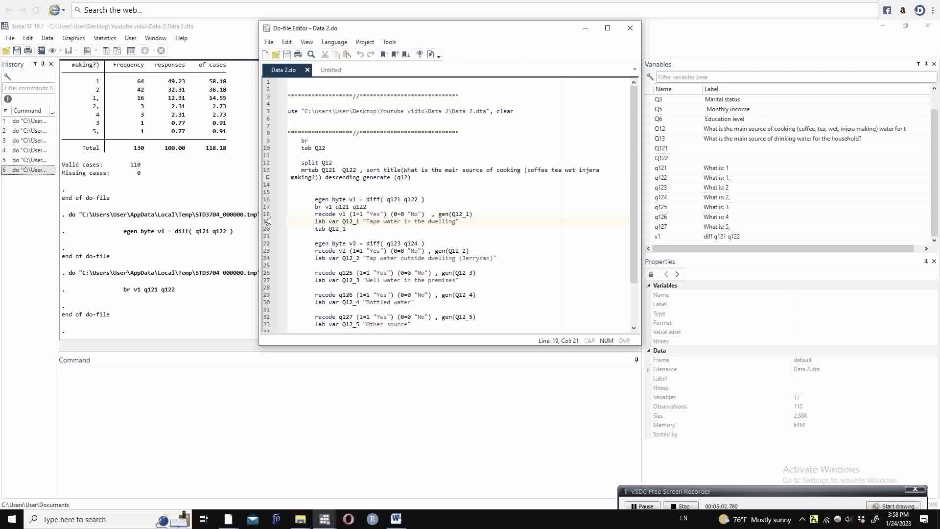
{"action": "left_click_drag", "start_coordinate": [268, 214], "coordinate": [269, 222]}
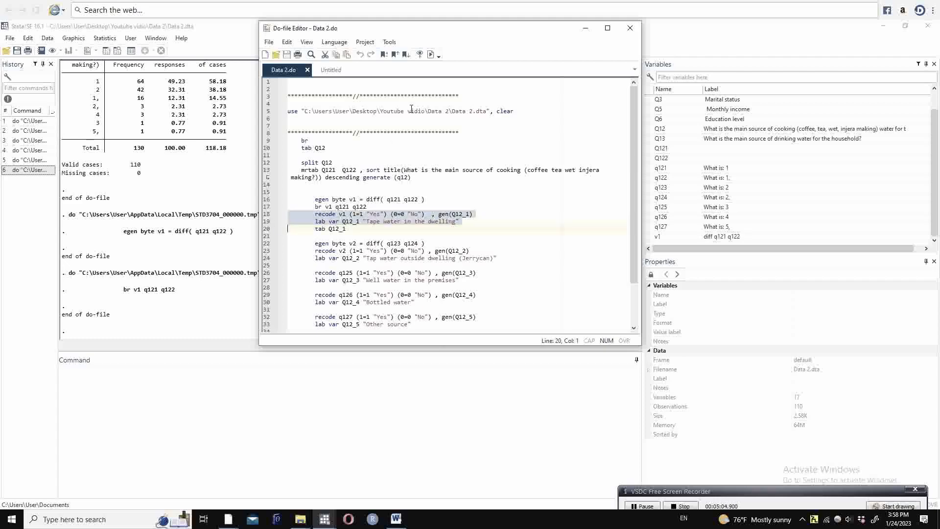
{"action": "left_click", "coordinate": [431, 55]}
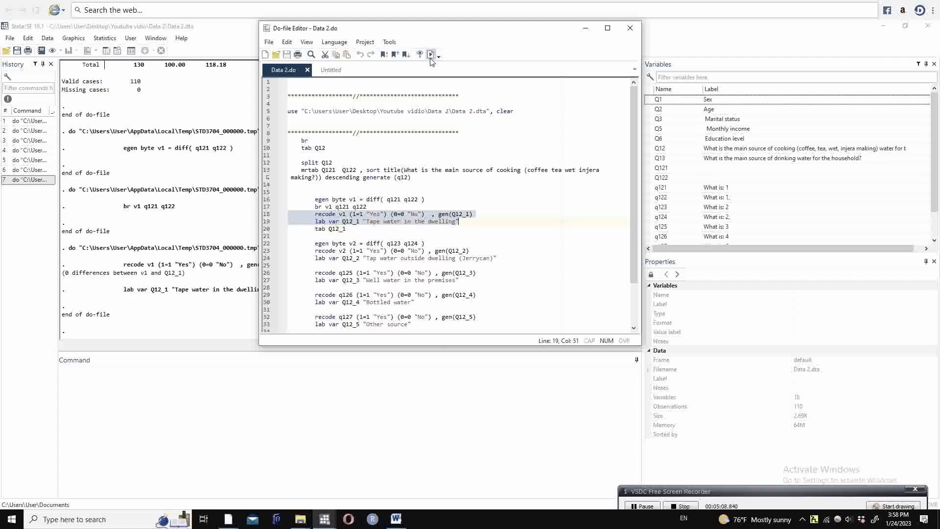
Step: Run the tab Q12_1 line, view its frequency table in the main Stata window, and return to the do-file
{"action": "left_click", "coordinate": [350, 229]}
{"action": "left_click", "coordinate": [266, 229]}
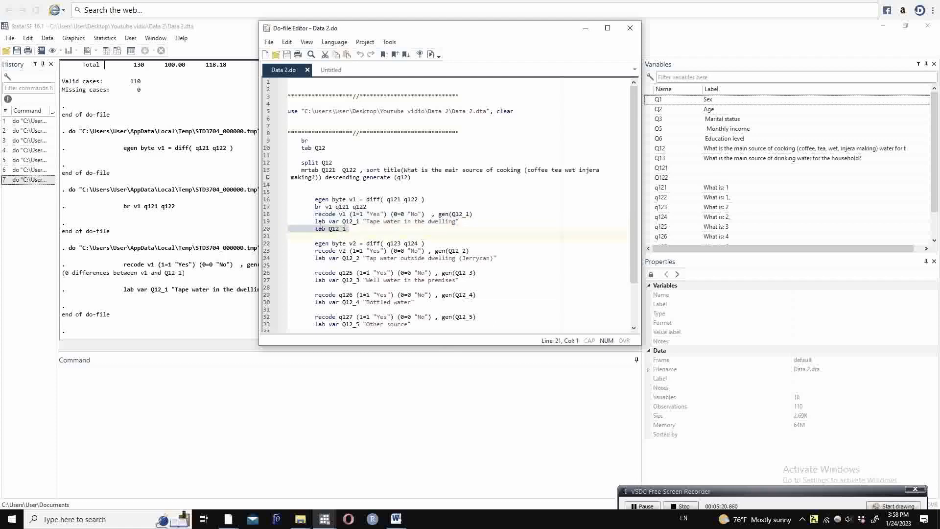
{"action": "left_click", "coordinate": [431, 54]}
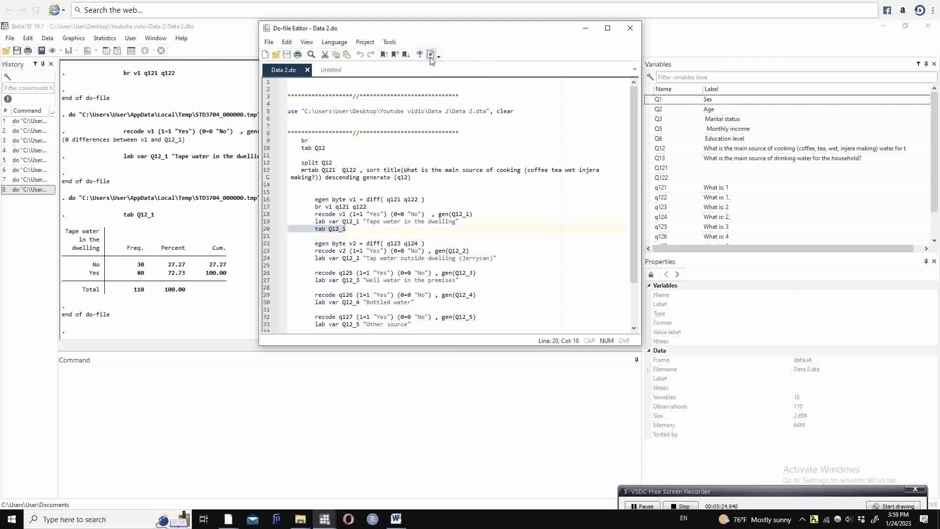
{"action": "left_click", "coordinate": [585, 28]}
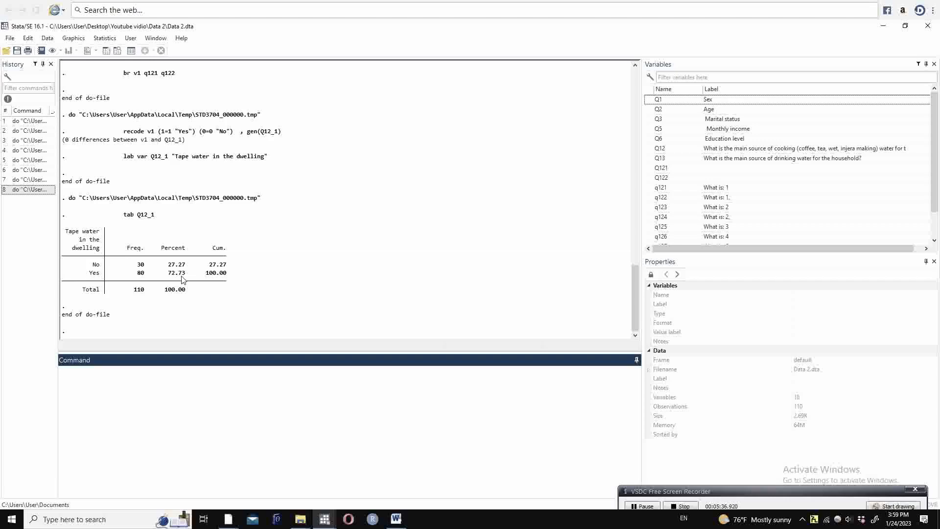
{"action": "left_click", "coordinate": [323, 518]}
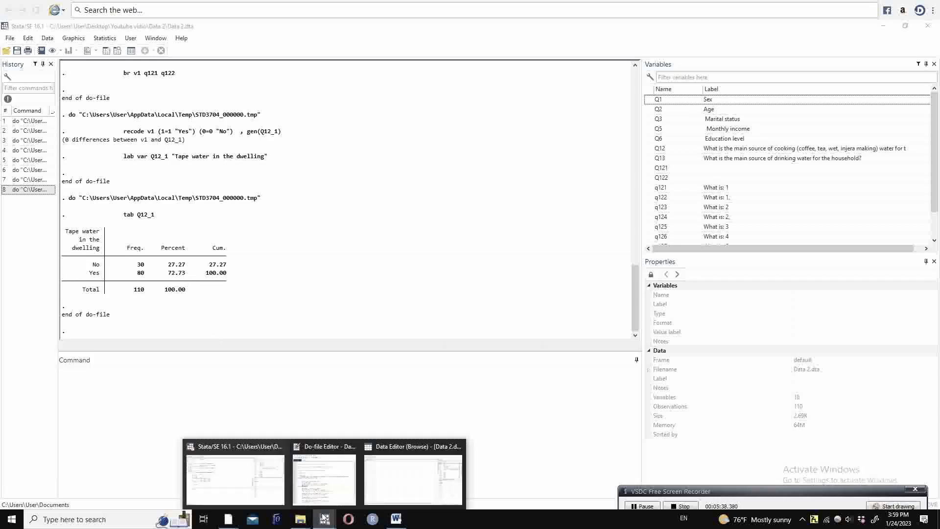
{"action": "left_click", "coordinate": [324, 477]}
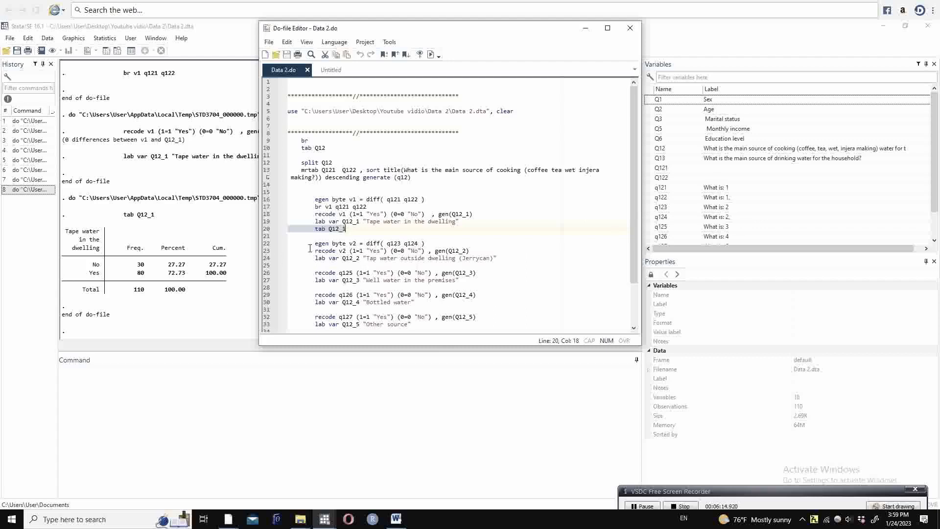
Step: Run the do-file line egen byte v2 = diff( q123 q124 )
{"action": "left_click", "coordinate": [266, 245]}
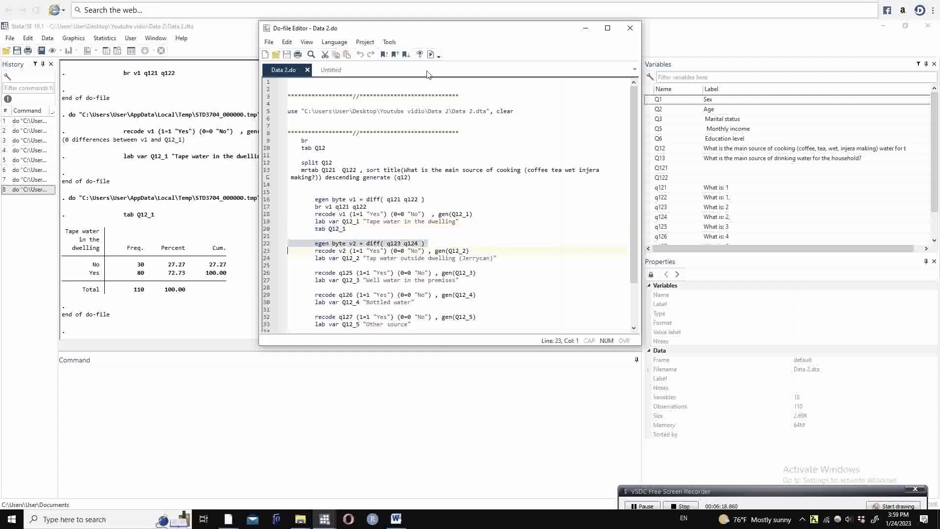
{"action": "left_click", "coordinate": [431, 55]}
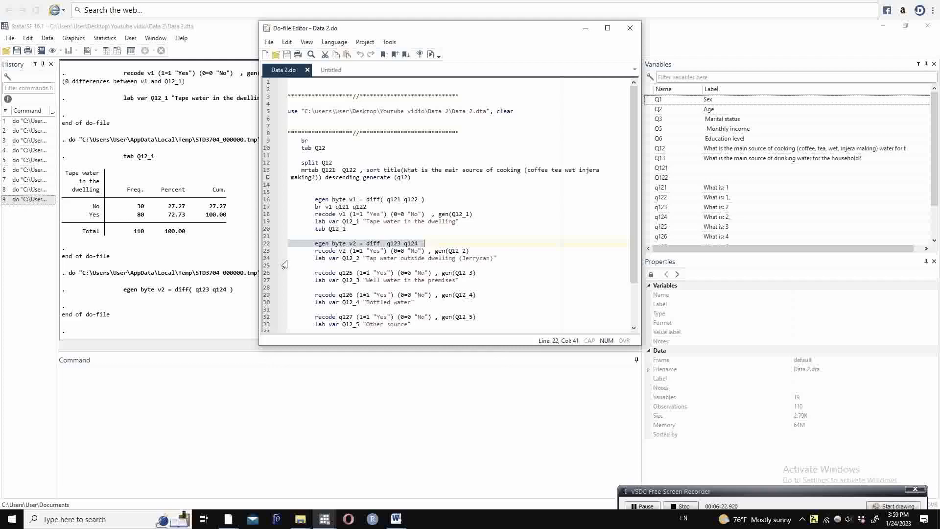
{"action": "left_click", "coordinate": [343, 258]}
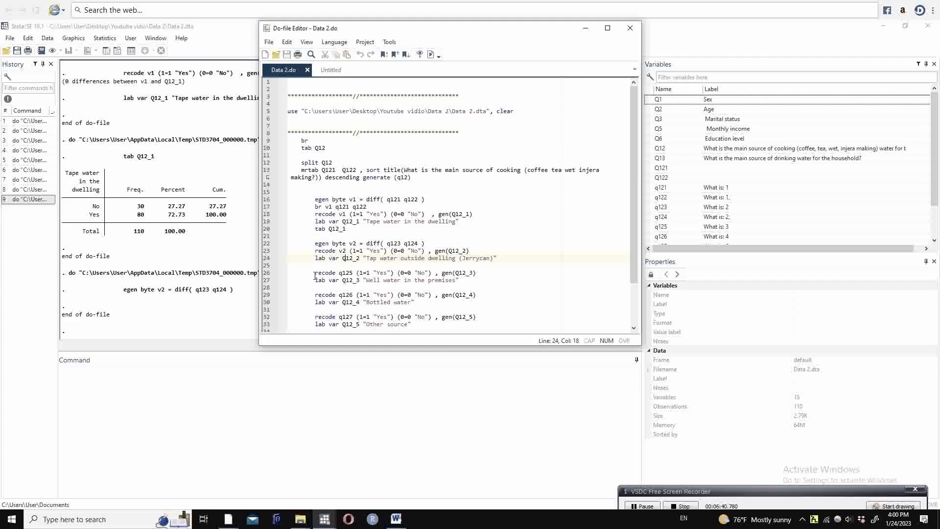
Step: Run the do-file lines recoding v2 into Q12_2 (1 "Yes", 0 "No") and labelling it "Tap water outside dwelling (Jerrycan)"
{"action": "left_click_drag", "start_coordinate": [263, 244], "coordinate": [263, 261]}
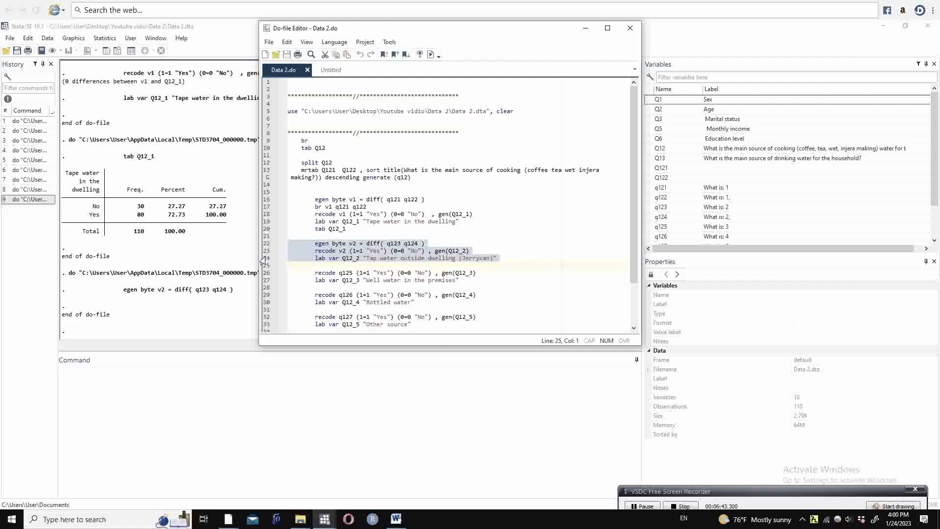
{"action": "left_click", "coordinate": [431, 54]}
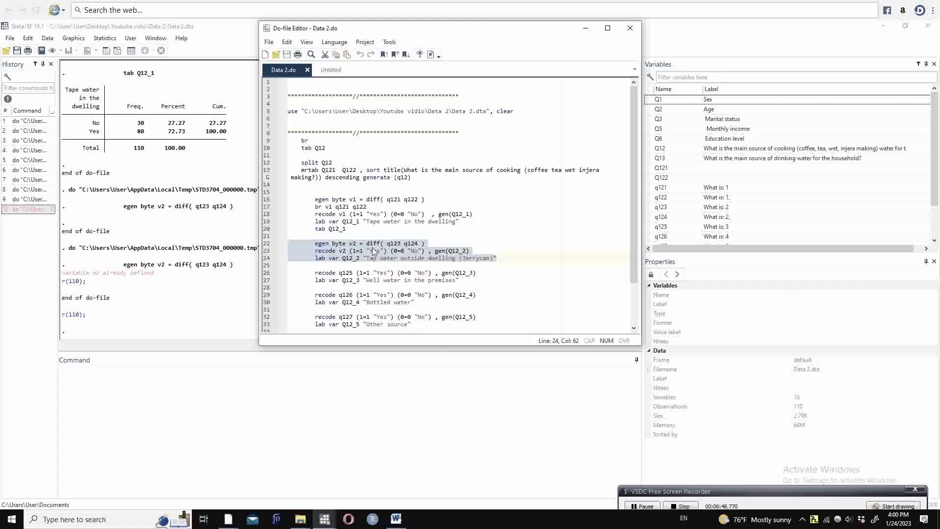
{"action": "left_click", "coordinate": [346, 265]}
{"action": "left_click_drag", "start_coordinate": [264, 252], "coordinate": [265, 263]}
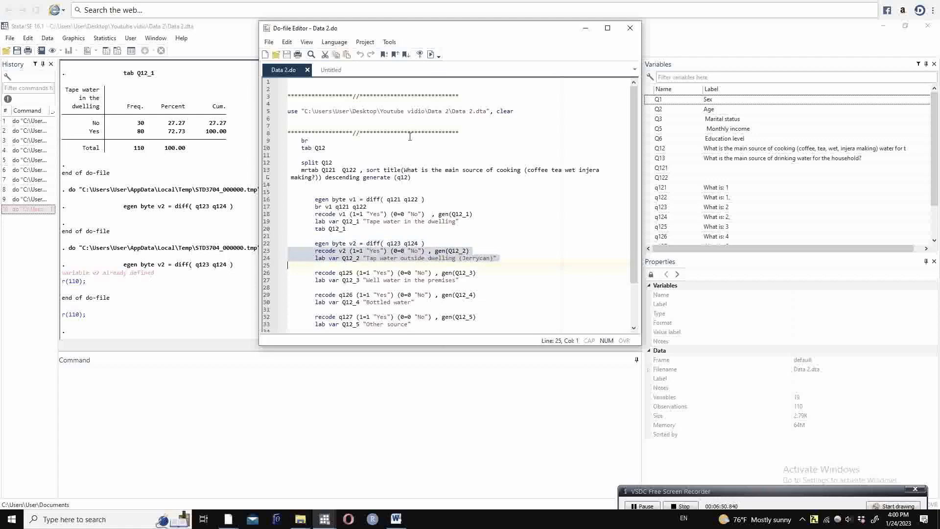
{"action": "left_click", "coordinate": [430, 55]}
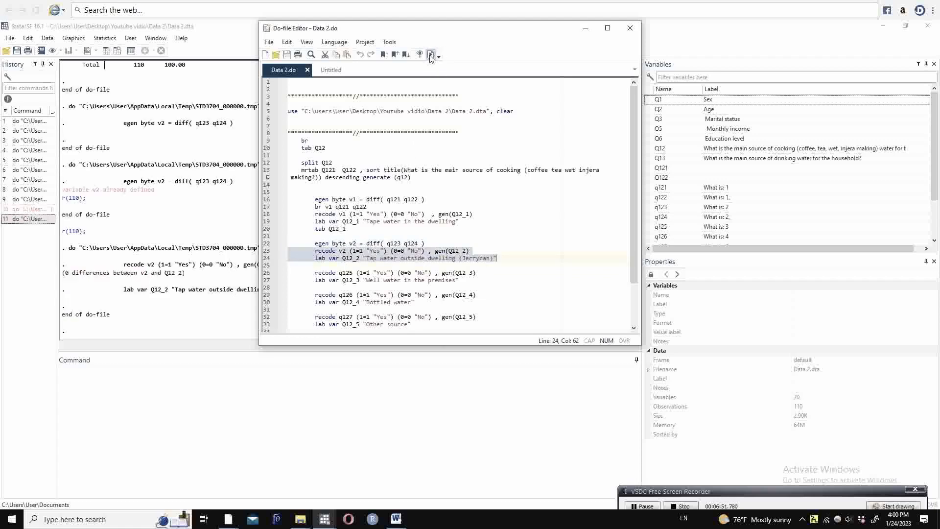
{"action": "left_click", "coordinate": [390, 265]}
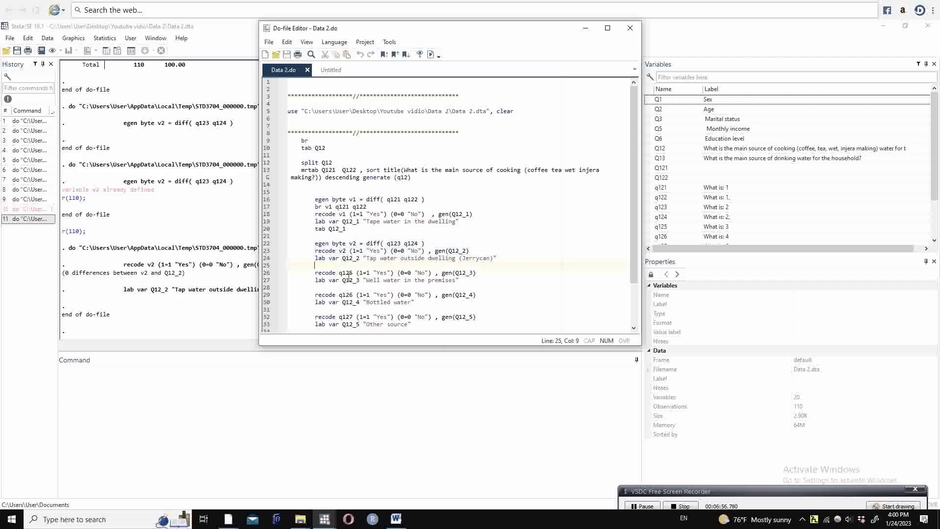
Step: Run the lines recoding q125, q126 and q127 into Q12_3, Q12_4 and Q12_5, labelled "Well water in the premises", "Bottled water" and "Other source"
{"action": "left_click", "coordinate": [262, 273]}
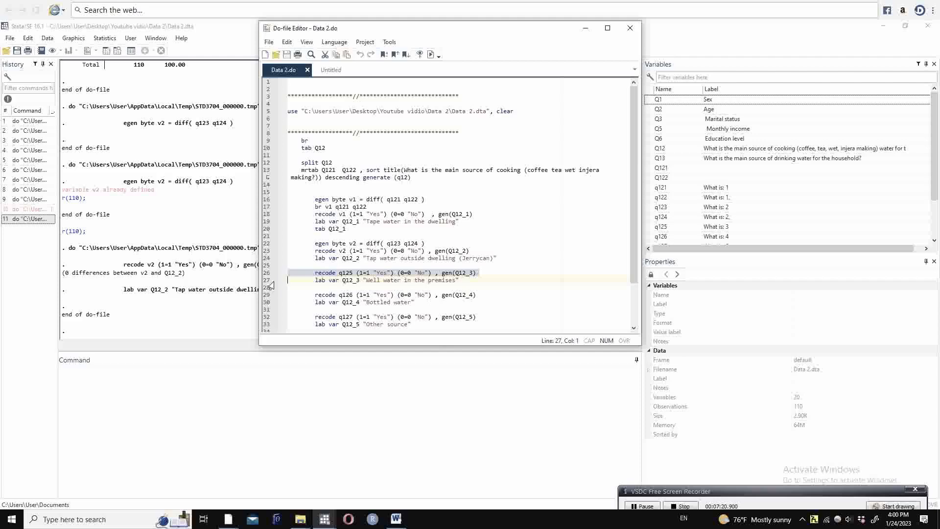
{"action": "left_click_drag", "start_coordinate": [262, 275], "coordinate": [270, 329]}
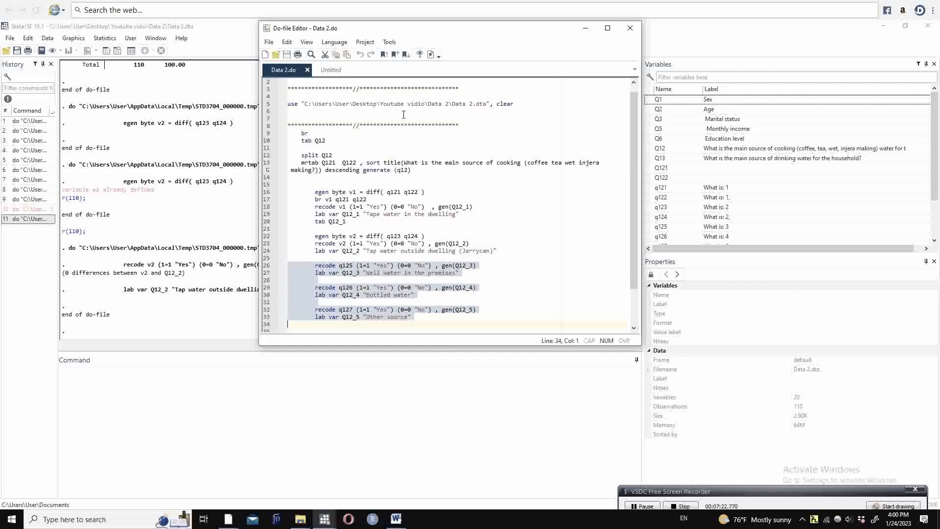
{"action": "left_click", "coordinate": [432, 55]}
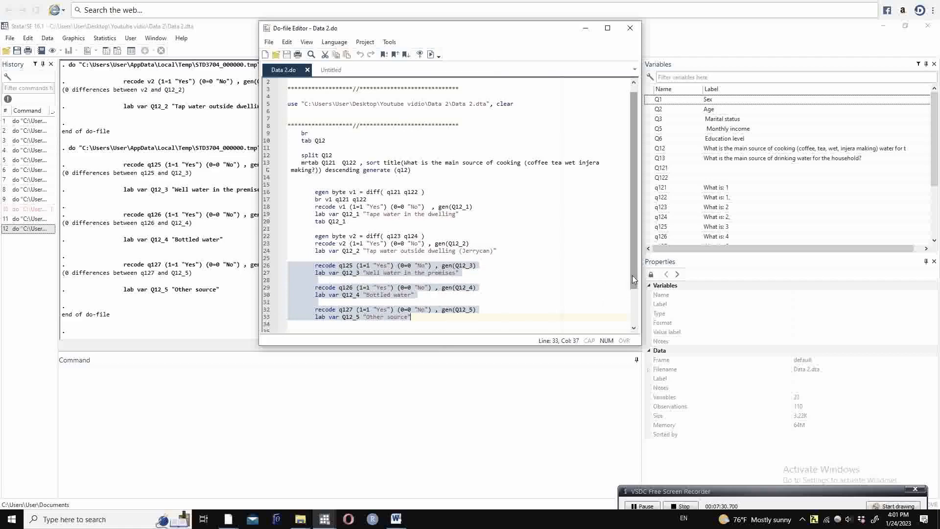
{"action": "left_click", "coordinate": [443, 322]}
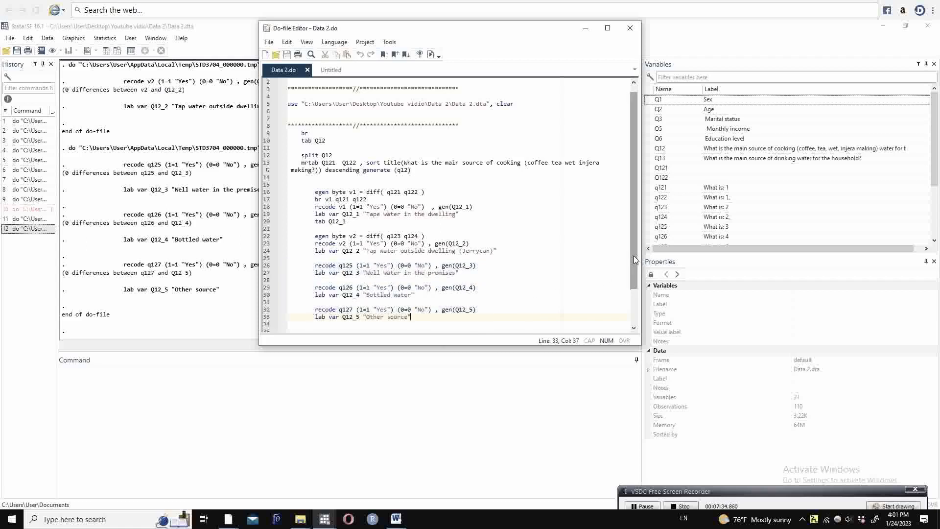
Step: Enter a drop command in the main Stata window listing Q121, Q122 and q121 through q126
{"action": "left_click_drag", "start_coordinate": [634, 259], "coordinate": [638, 294]}
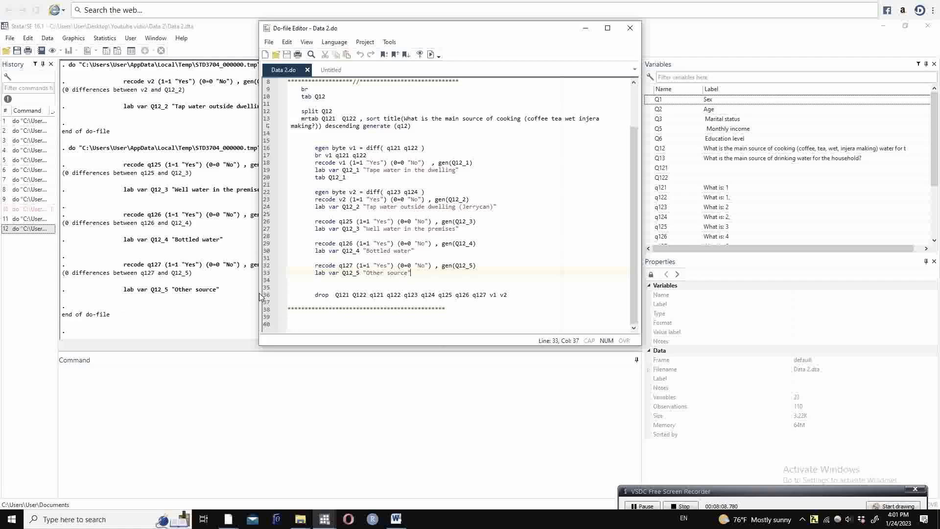
{"action": "left_click", "coordinate": [173, 377]}
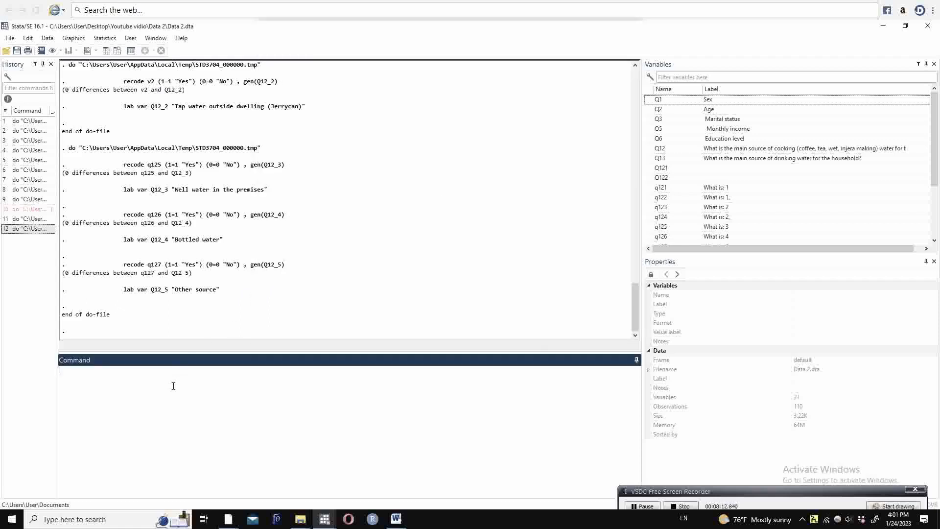
{"action": "type", "text": "drop"}
{"action": "left_click", "coordinate": [729, 169]}
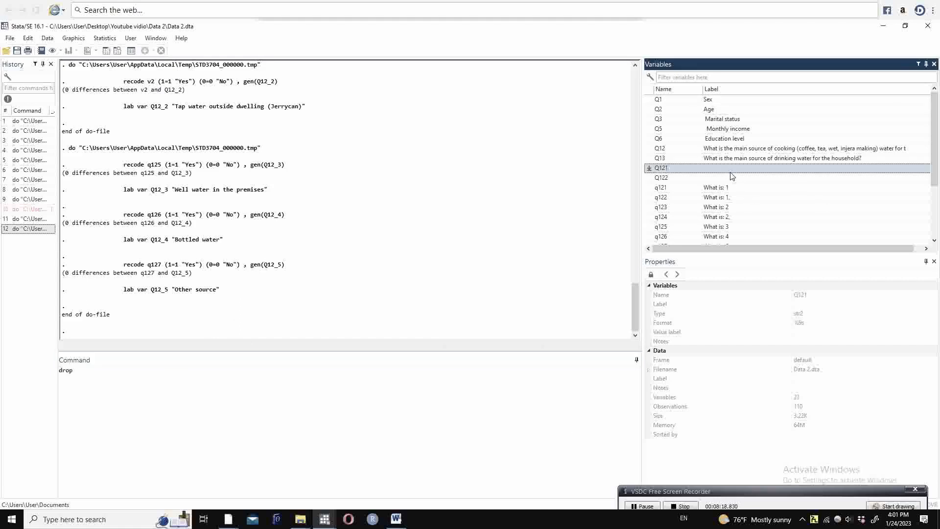
{"action": "key", "text": "shift+Down"}
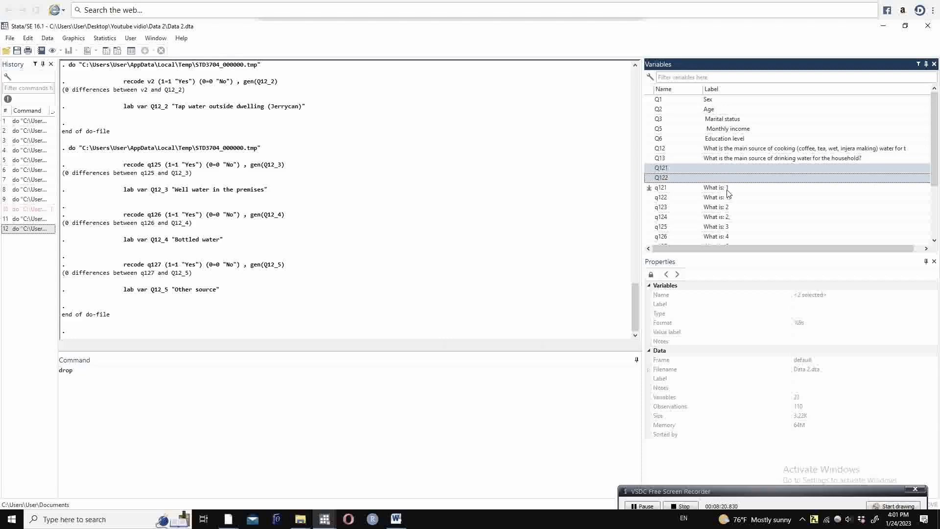
{"action": "left_click", "coordinate": [730, 188], "text": "shift"}
{"action": "left_click", "coordinate": [730, 198], "text": "shift"}
{"action": "left_click", "coordinate": [729, 207], "text": "shift"}
{"action": "left_click", "coordinate": [725, 217], "text": "shift"}
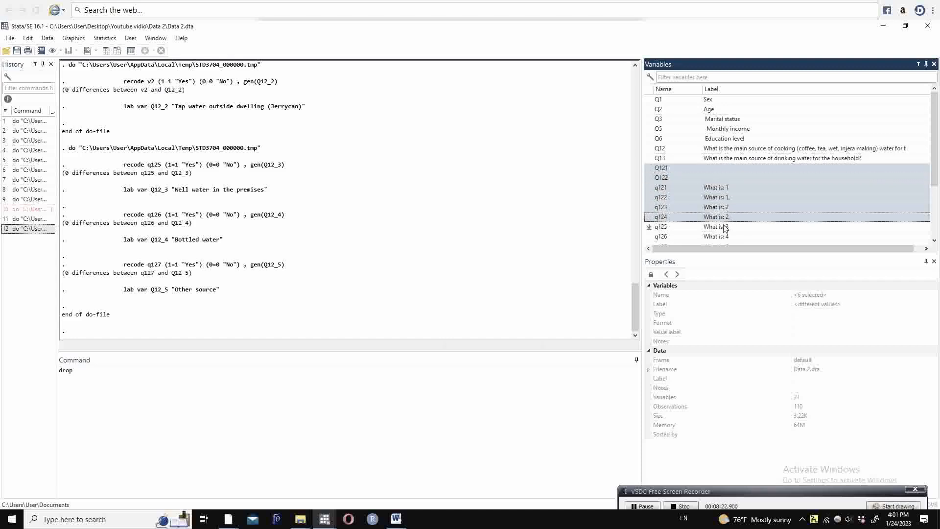
{"action": "left_click", "coordinate": [726, 227], "text": "shift"}
{"action": "left_click", "coordinate": [724, 236], "text": "shift"}
{"action": "left_click", "coordinate": [650, 237]}
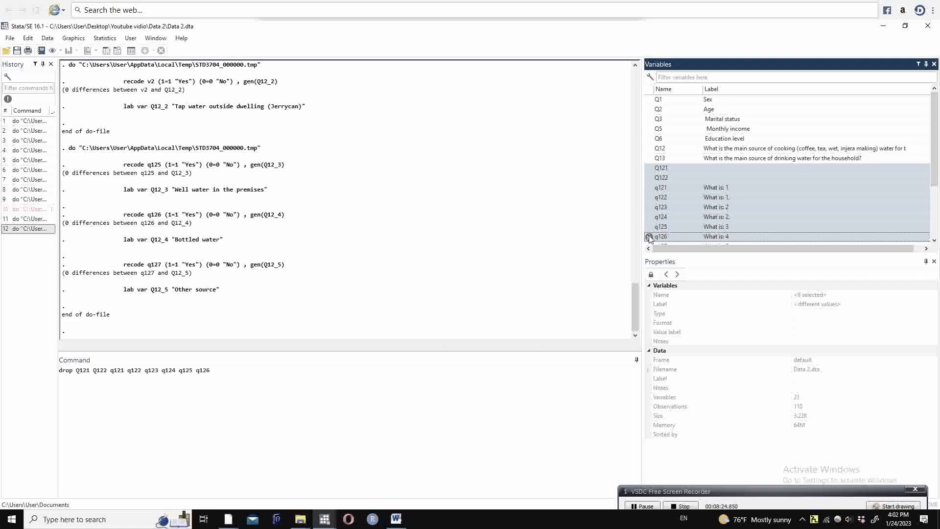
Step: Add q127, v1 and v2 to the drop command, execute it, and return to the Data 2.do do-file
{"action": "scroll", "coordinate": [934, 169], "scroll_direction": "down", "scroll_amount": 3}
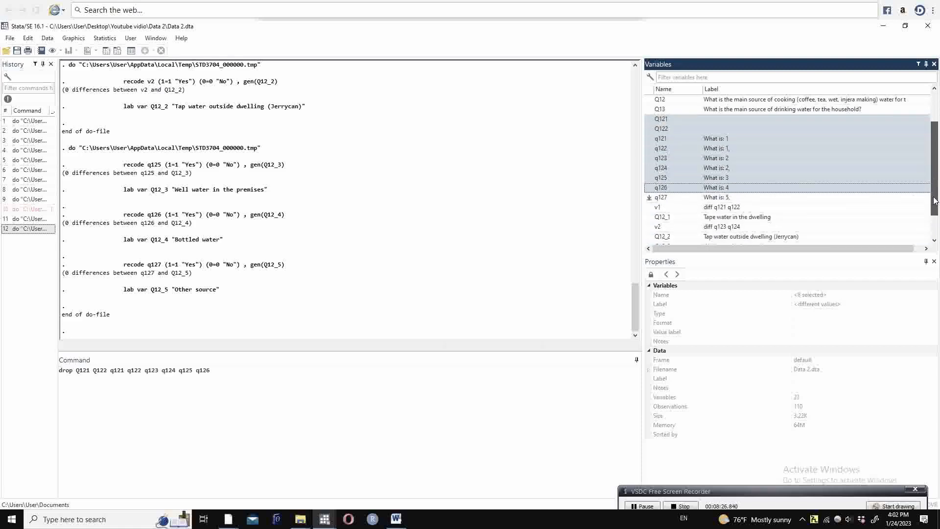
{"action": "left_click", "coordinate": [696, 169]}
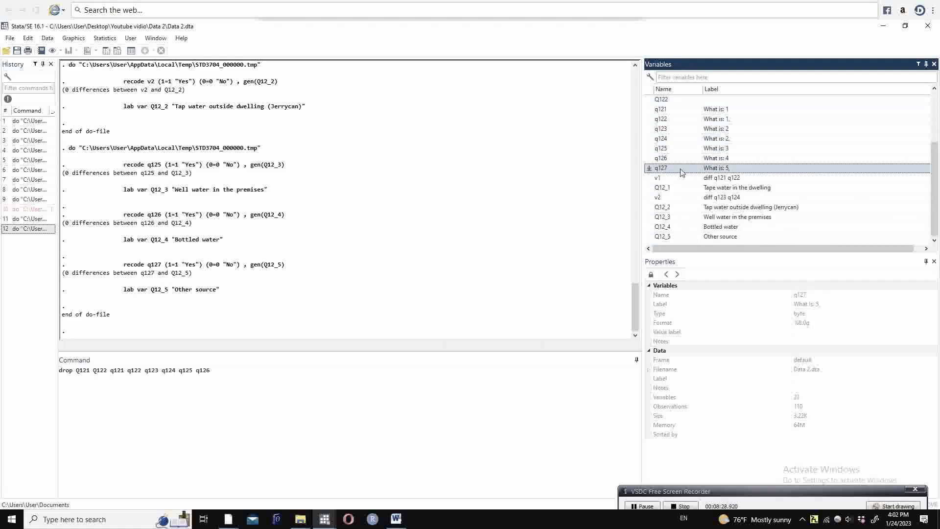
{"action": "left_click", "coordinate": [649, 168]}
{"action": "left_click", "coordinate": [649, 178]}
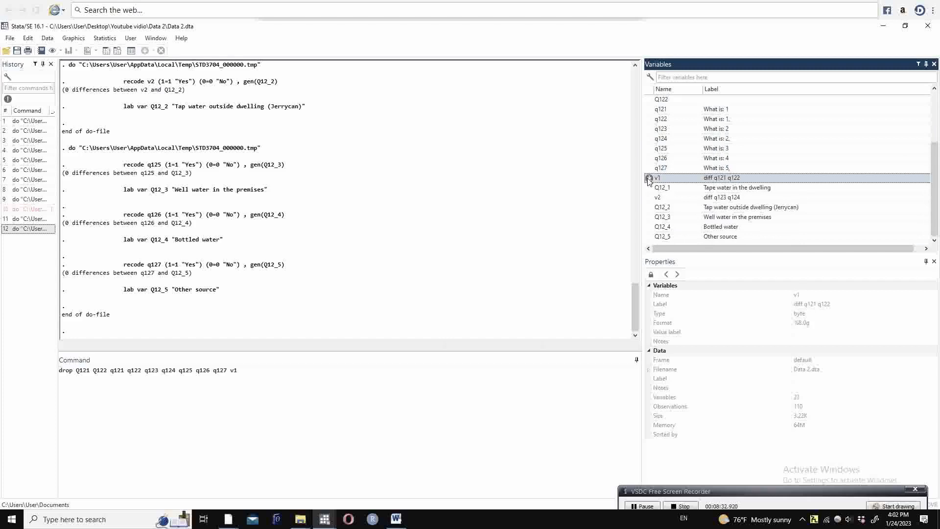
{"action": "left_click", "coordinate": [649, 198]}
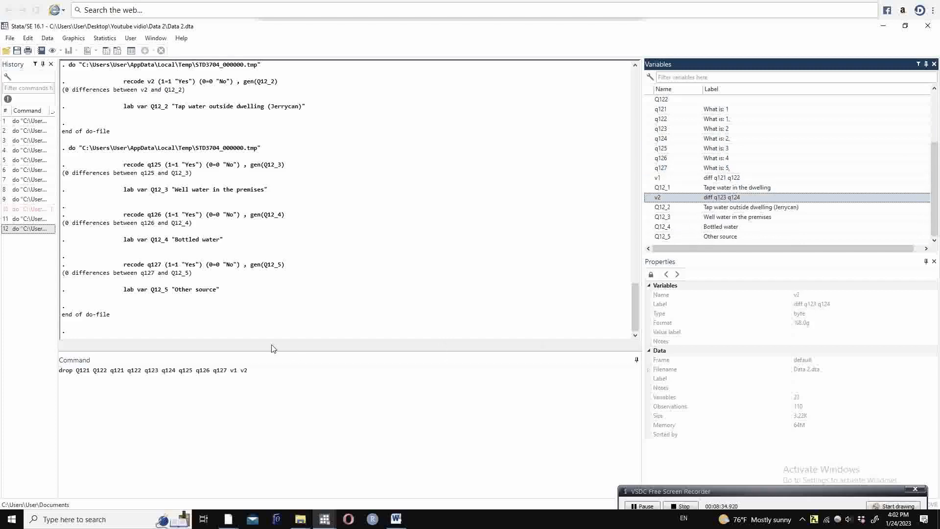
{"action": "left_click", "coordinate": [273, 376]}
{"action": "key", "text": "Return"}
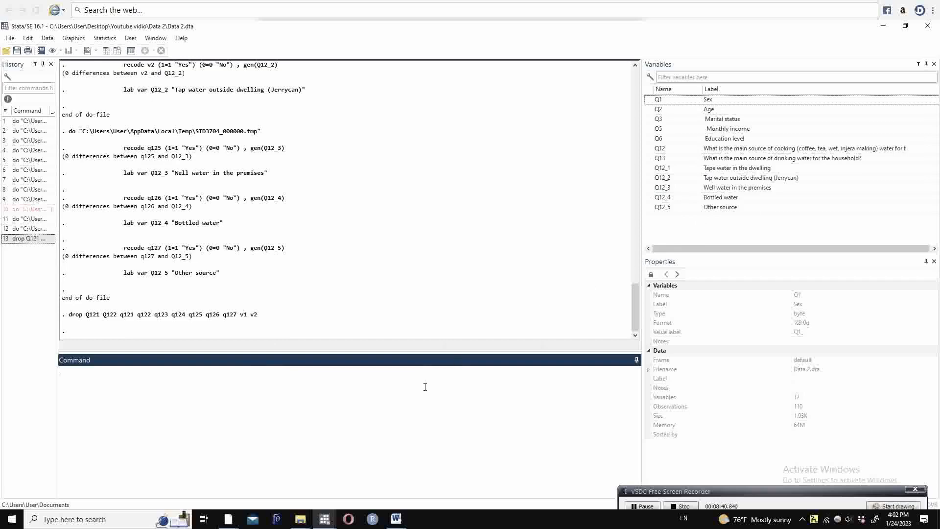
{"action": "mouse_move", "coordinate": [325, 517]}
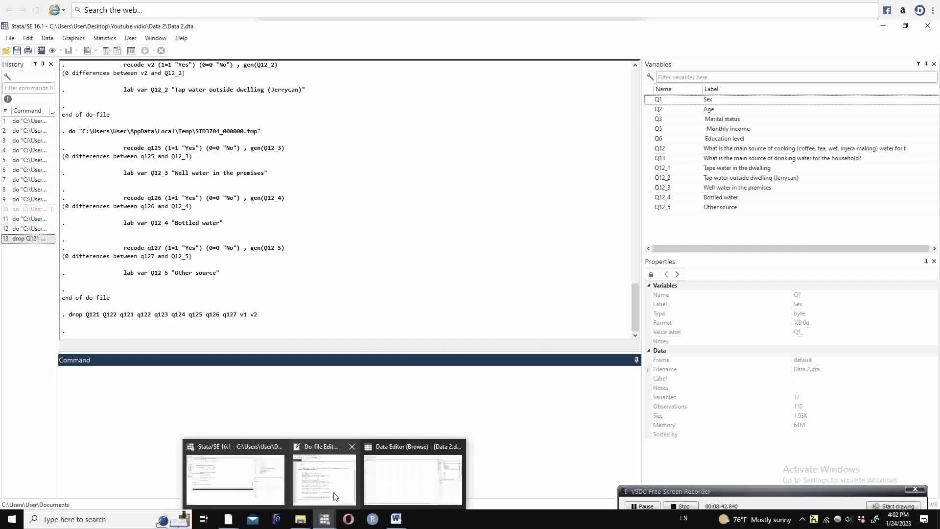
{"action": "left_click", "coordinate": [333, 494]}
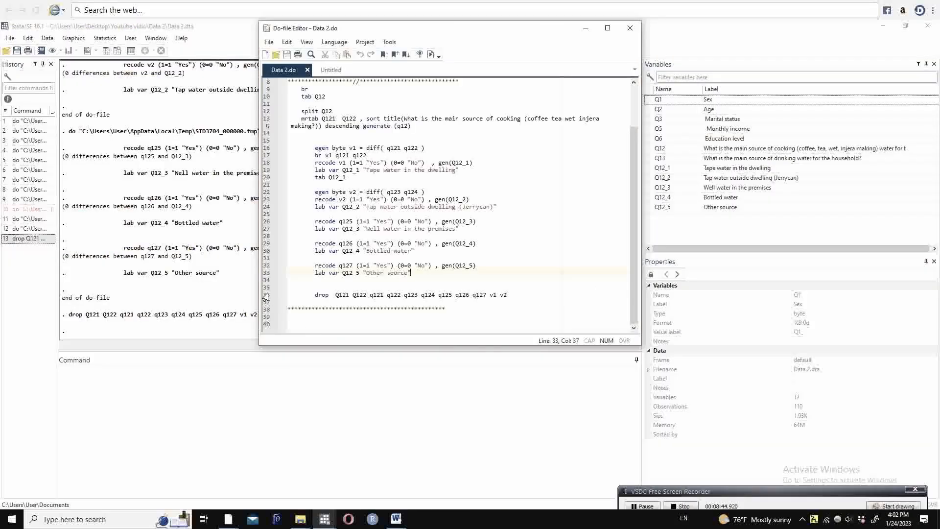